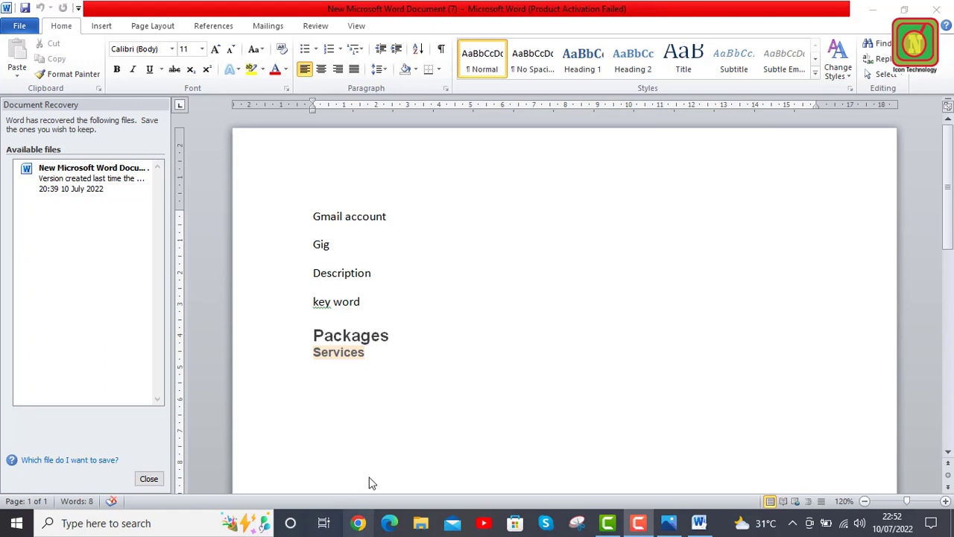
Switch to Google Chrome and search Google for "fiverr".
left_click(360, 524)
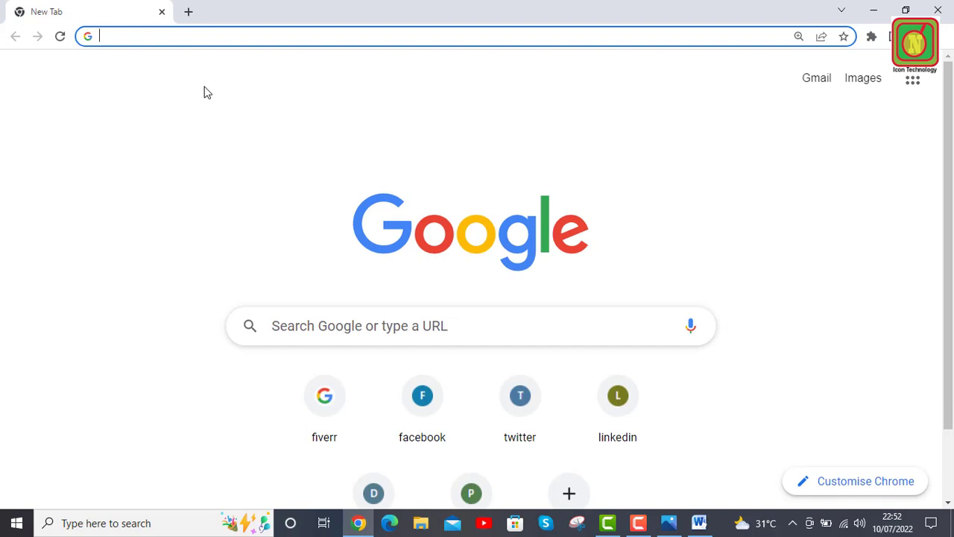
type("f")
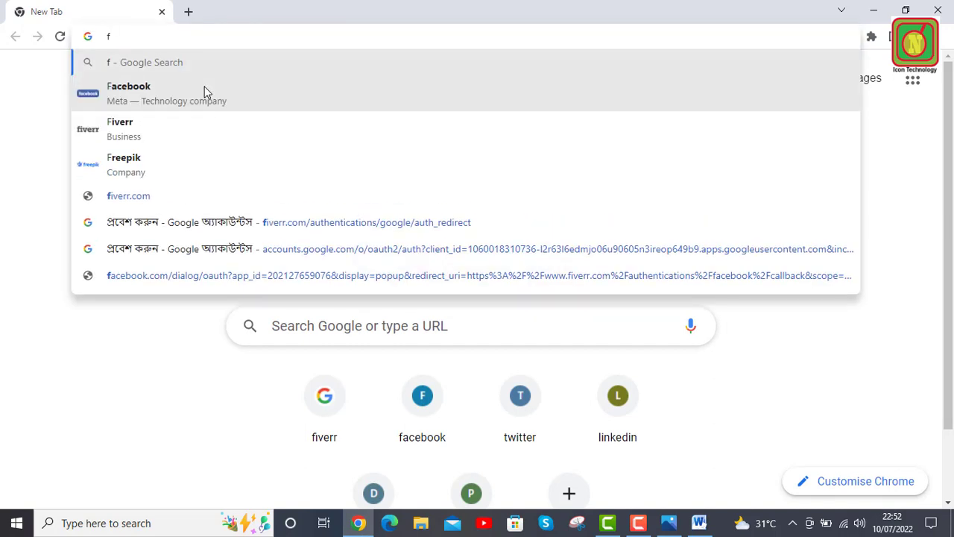
type("i")
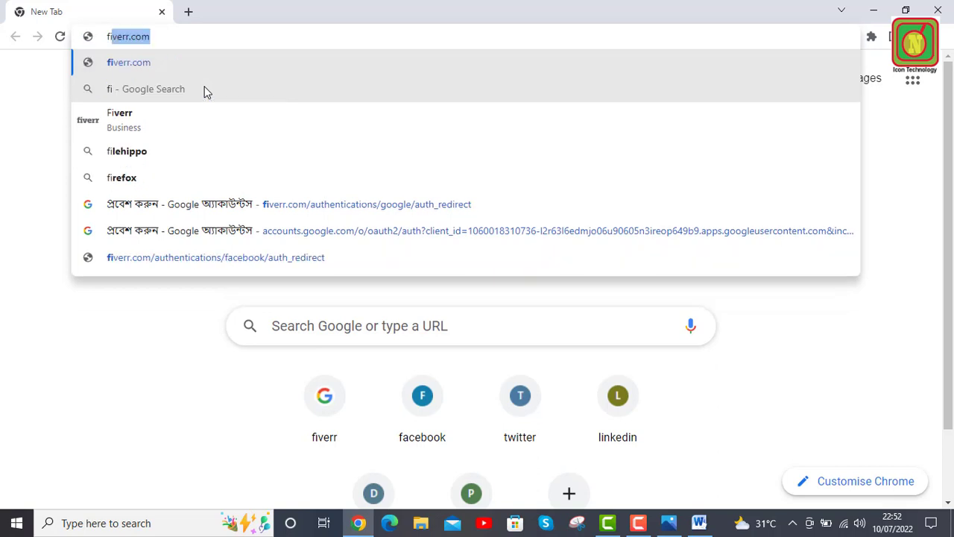
type("verr")
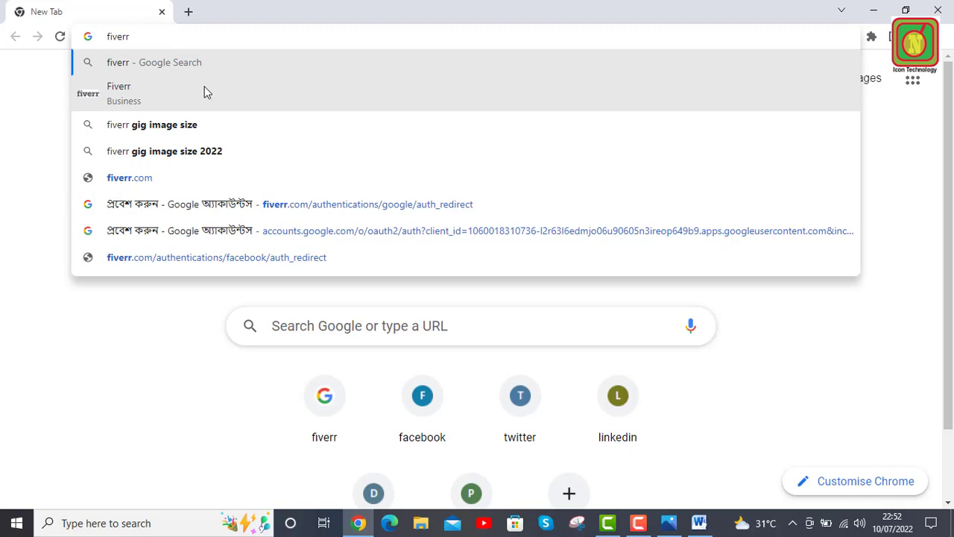
left_click(206, 92)
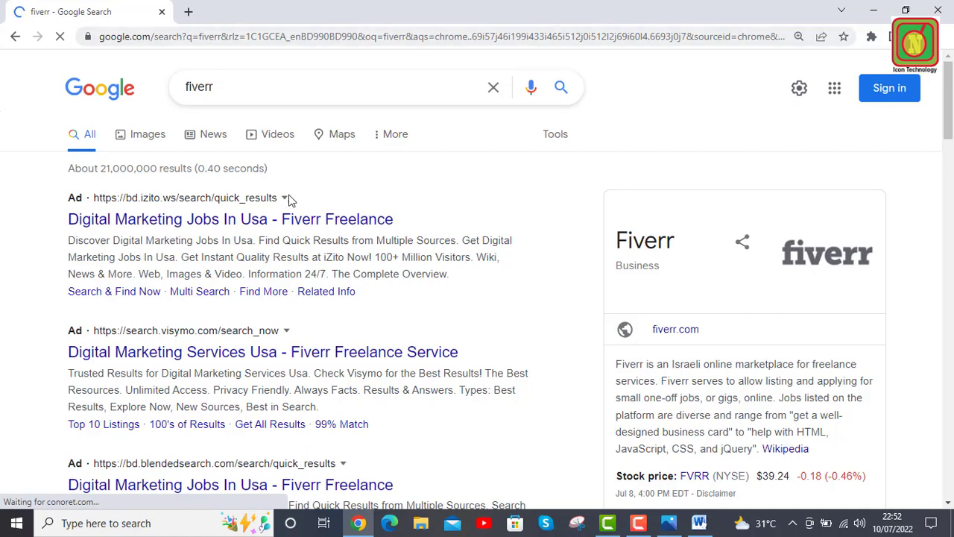
Open the "Fiverr - Freelance Services Marketplace" website from the search results.
scroll(221, 265, "down", 2)
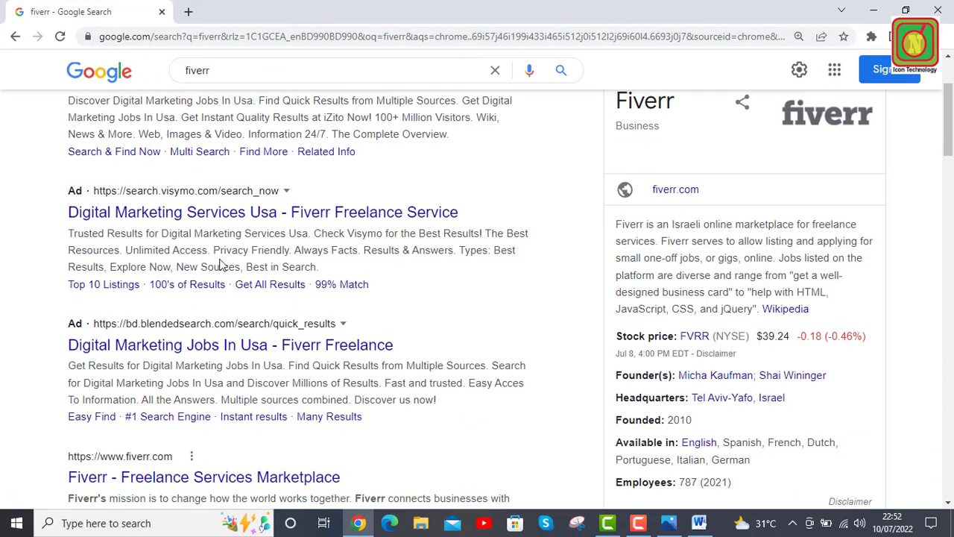
scroll(221, 265, "up", 1)
scroll(220, 273, "down", 3)
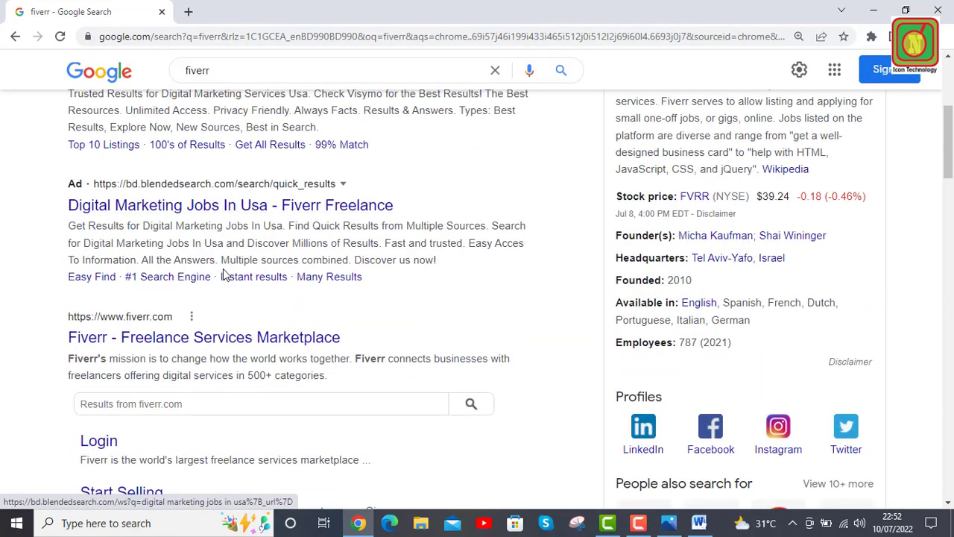
scroll(222, 274, "down", 2)
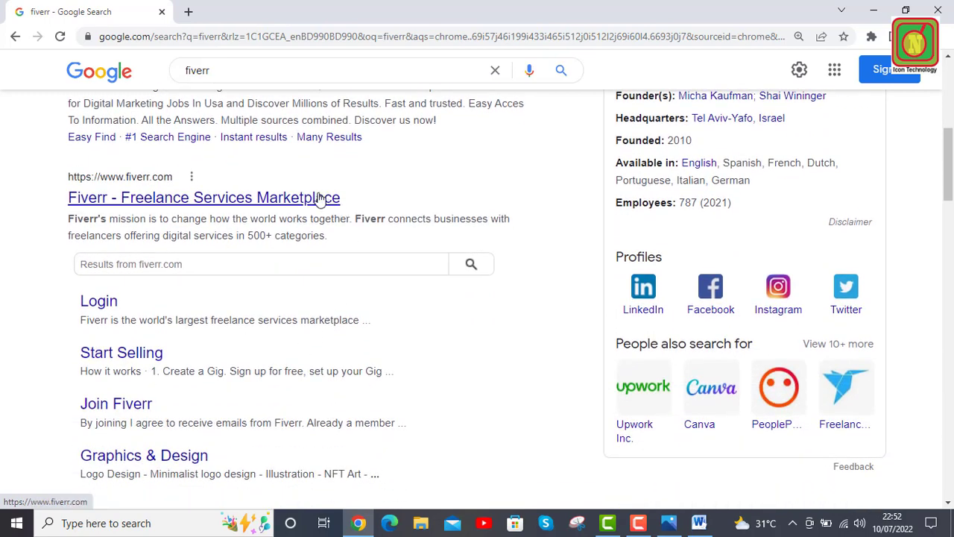
left_click(200, 213)
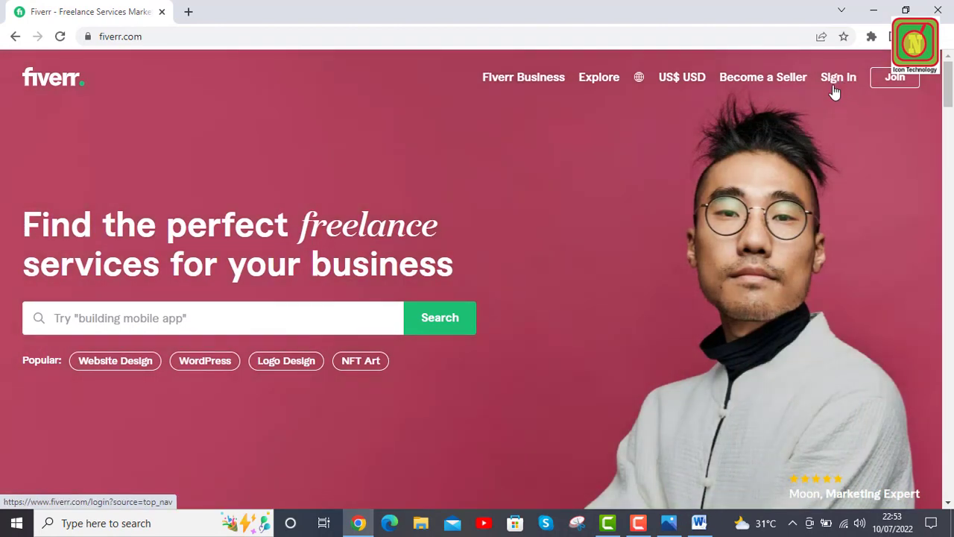
Try to join Fiverr with a Google account, submitting the account's email address.
left_click(893, 88)
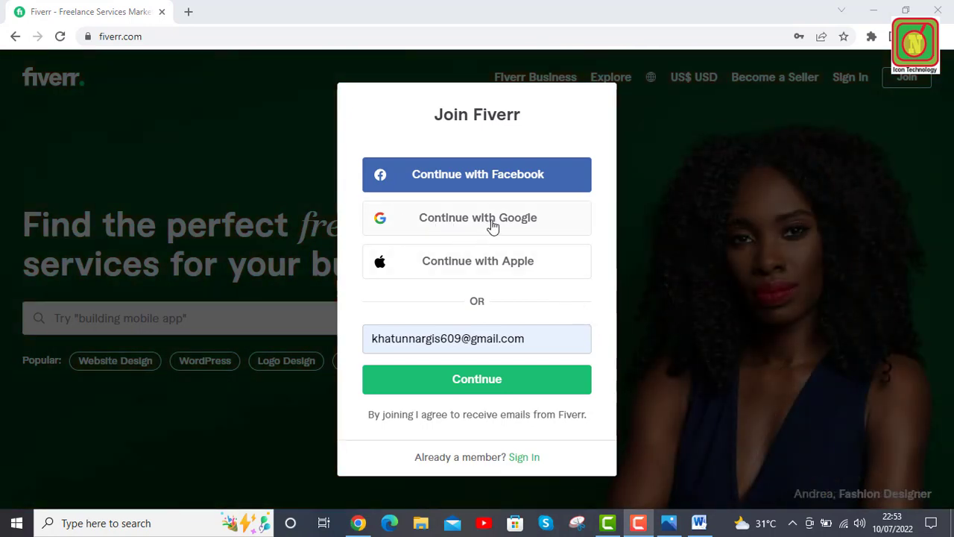
left_click(507, 224)
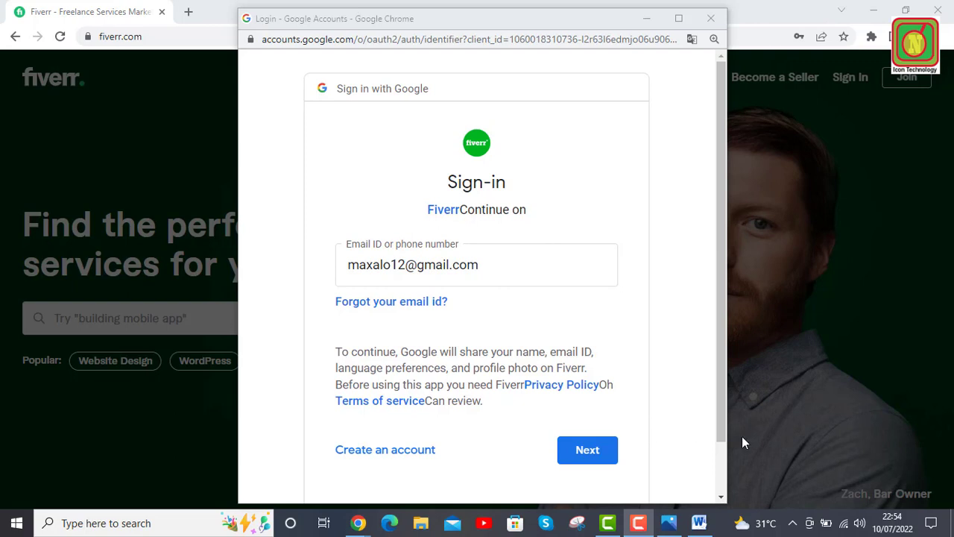
left_click(607, 451)
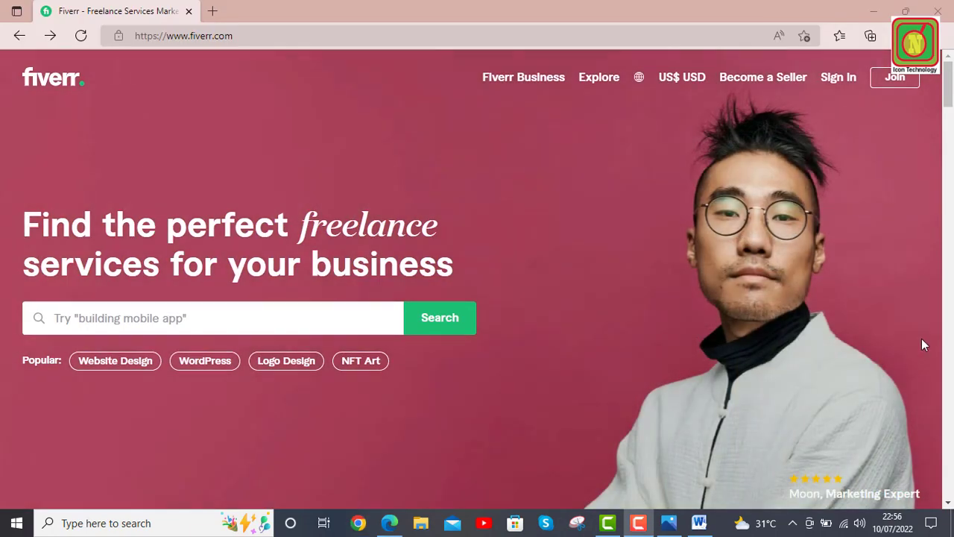
In Microsoft Edge, start joining Fiverr by email, filling in a saved email address and continuing.
left_click(898, 82)
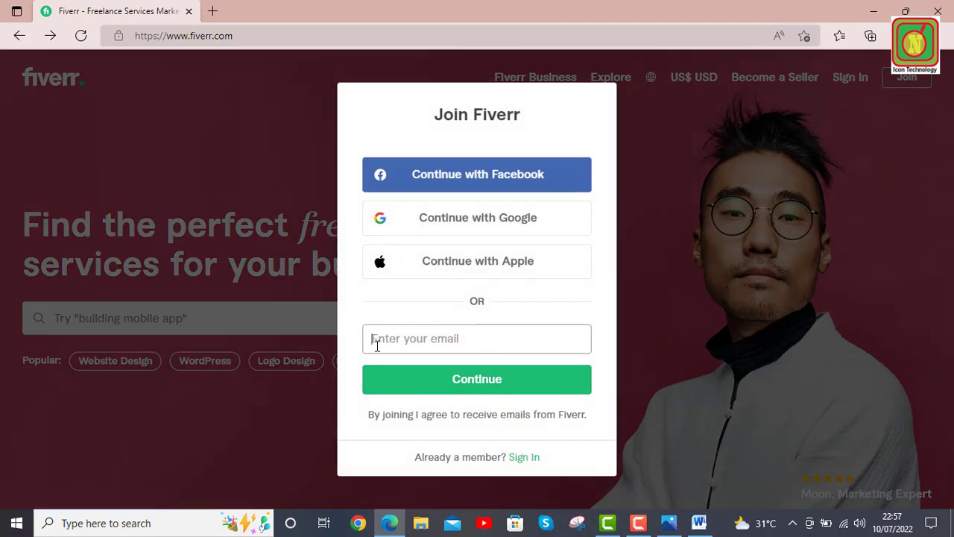
left_click(451, 342)
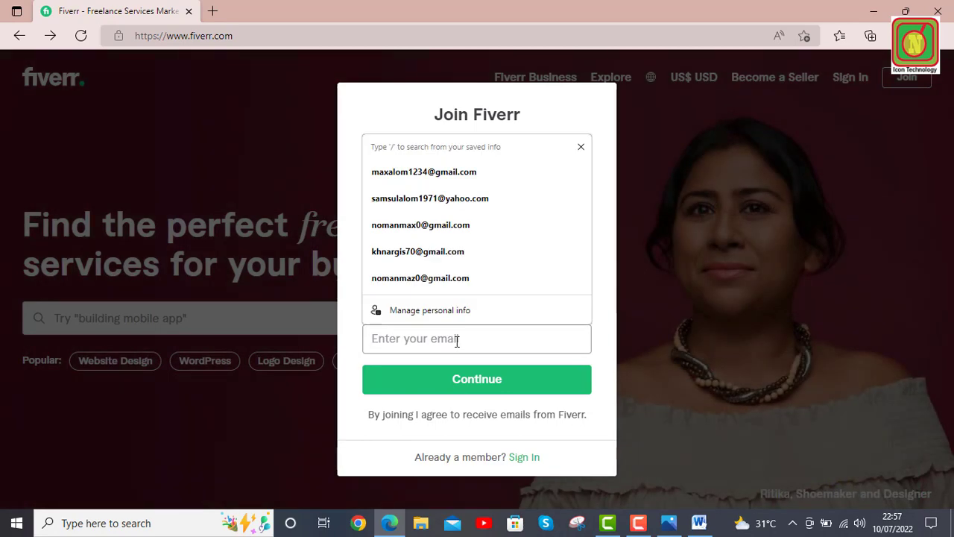
left_click(447, 176)
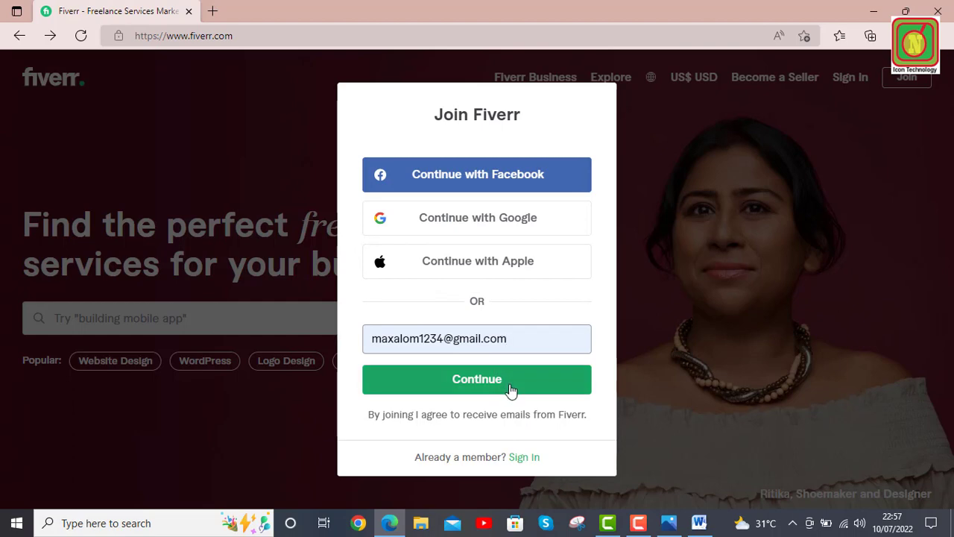
left_click(533, 390)
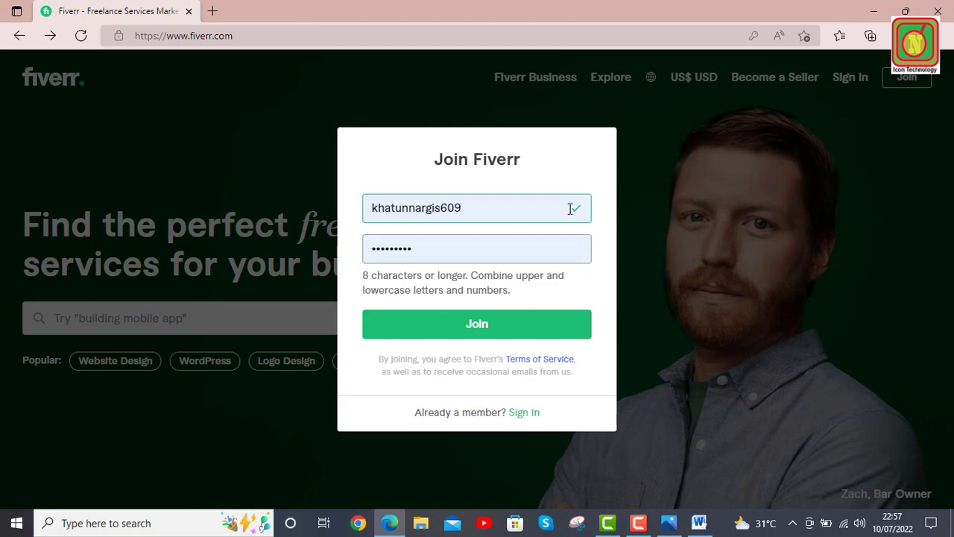
Fill in the account's username and password in the Join Fiverr form and submit it to create the account.
left_click(500, 209)
left_click(689, 225)
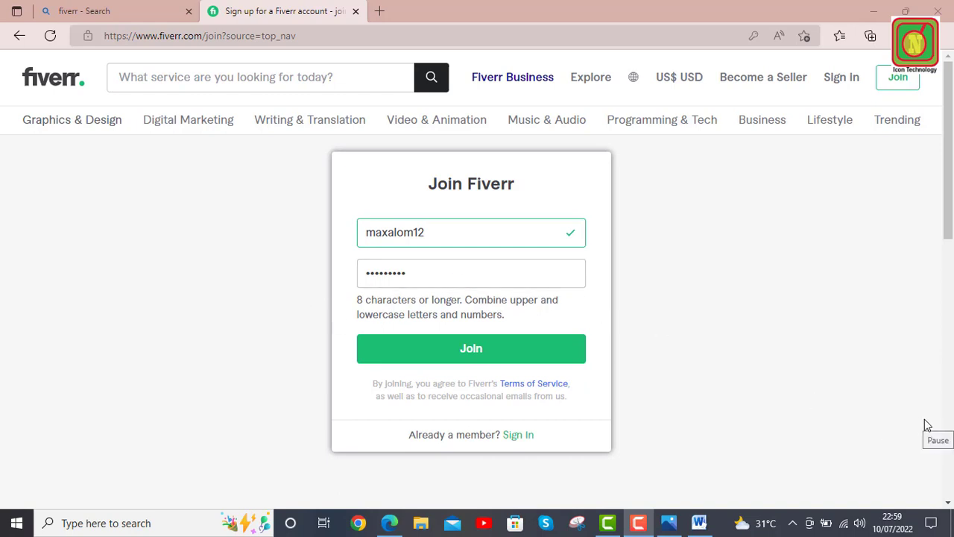
left_click(480, 359)
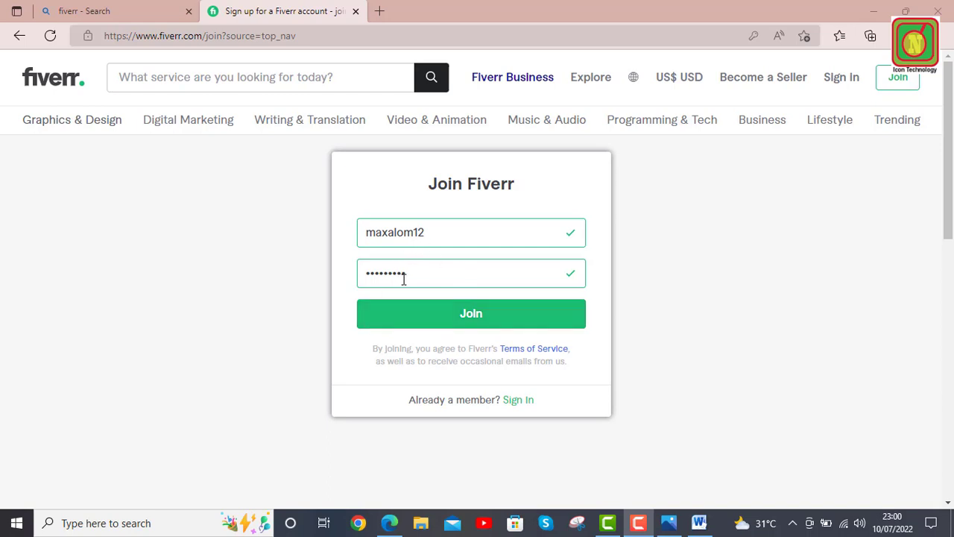
left_click(475, 319)
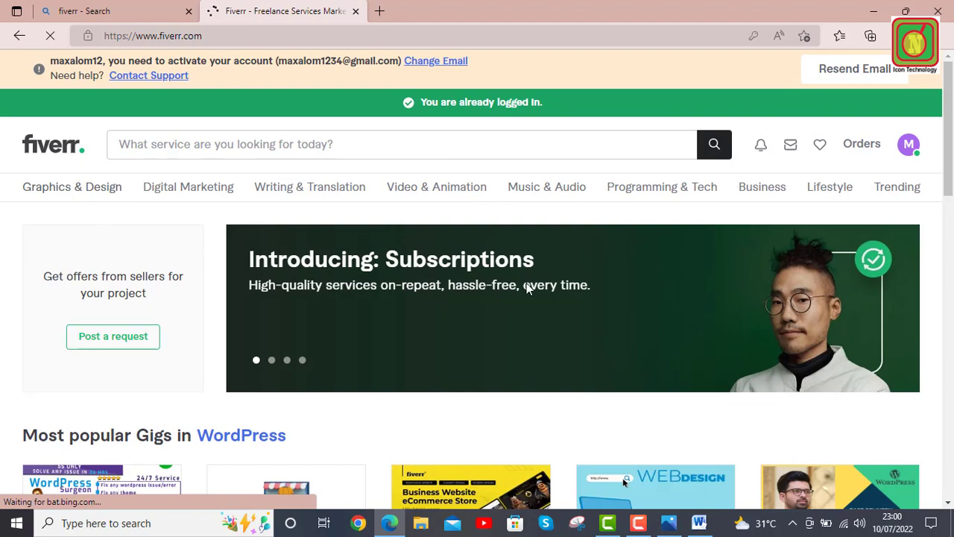
Decline to save the new Fiverr account's password in the browser.
scroll(185, 289, "down", 3)
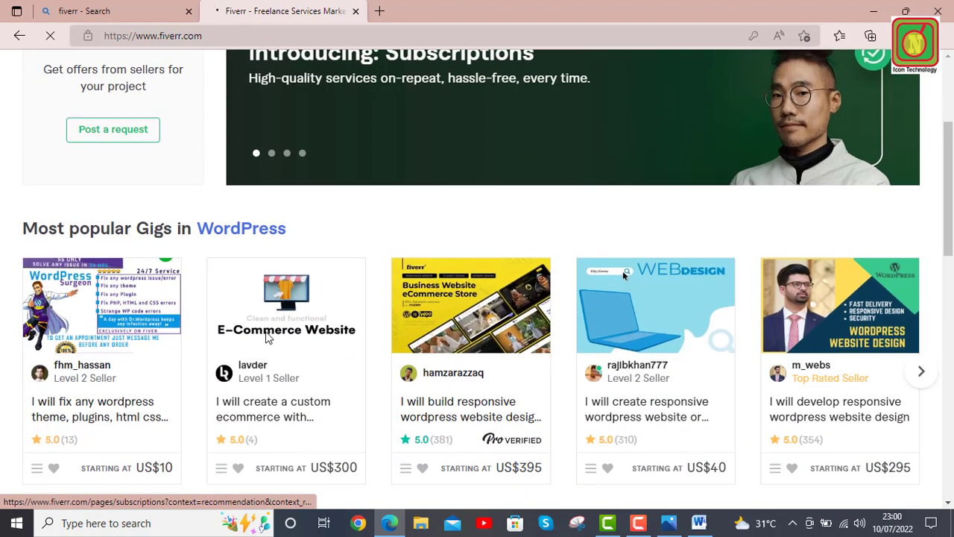
scroll(266, 336, "up", 3)
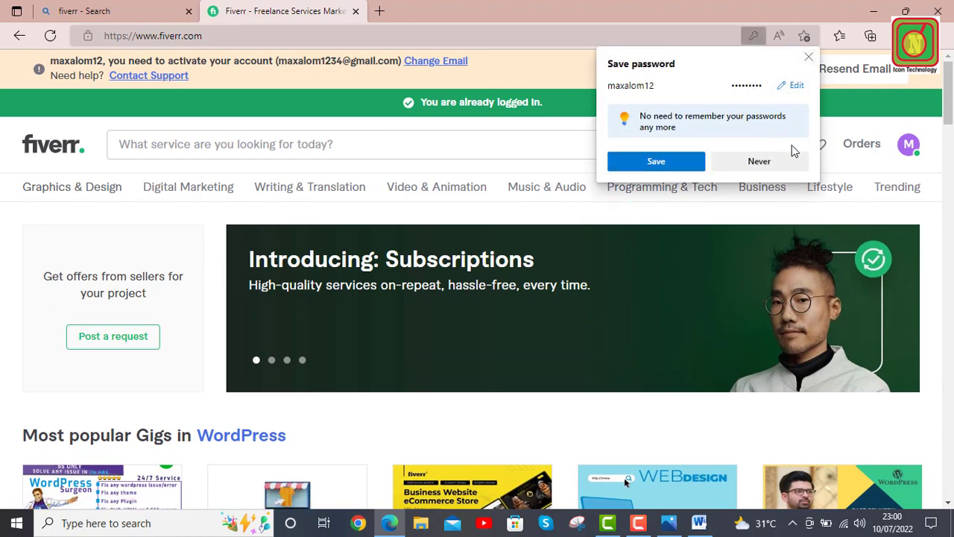
left_click(773, 162)
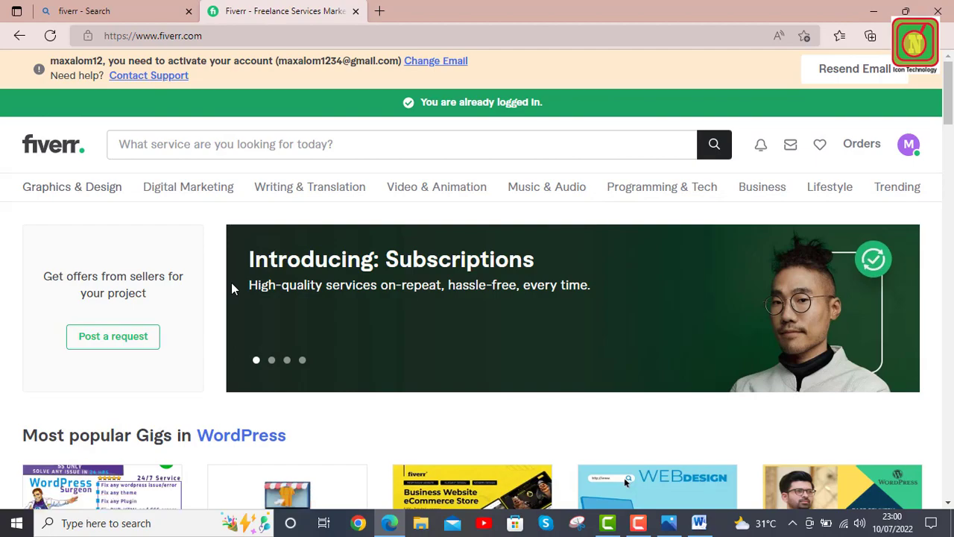
Look over the Fiverr home page and open the account's own profile page.
scroll(234, 302, "down", 6)
scroll(251, 339, "up", 3)
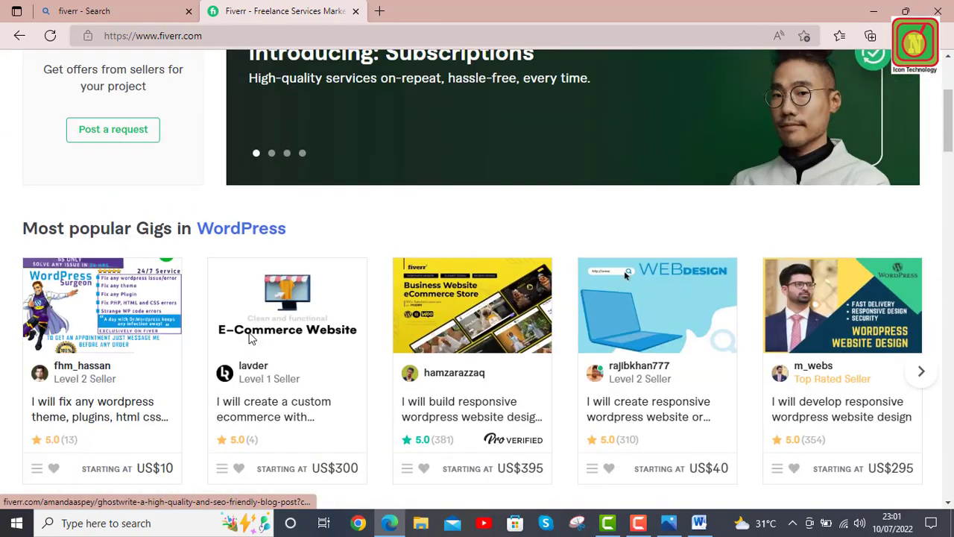
scroll(251, 339, "up", 3)
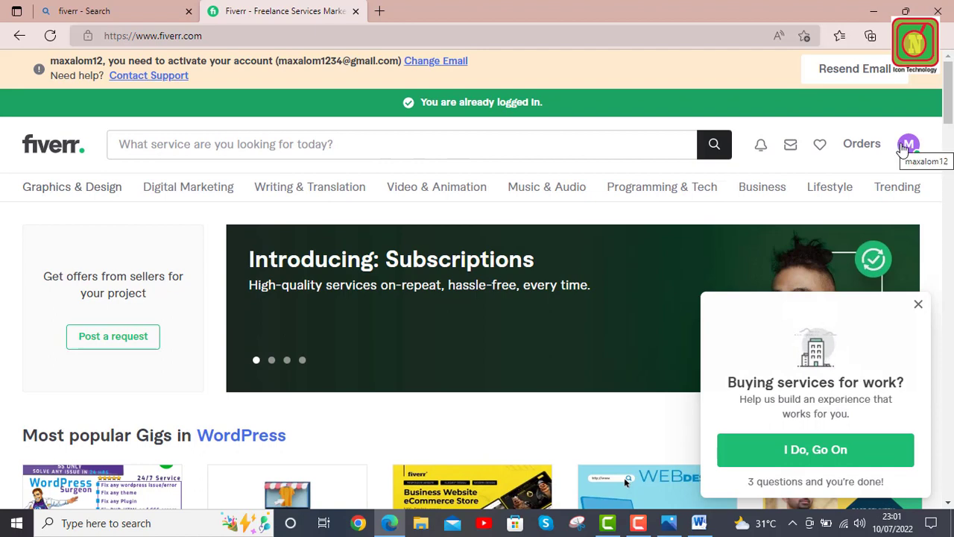
left_click(906, 146)
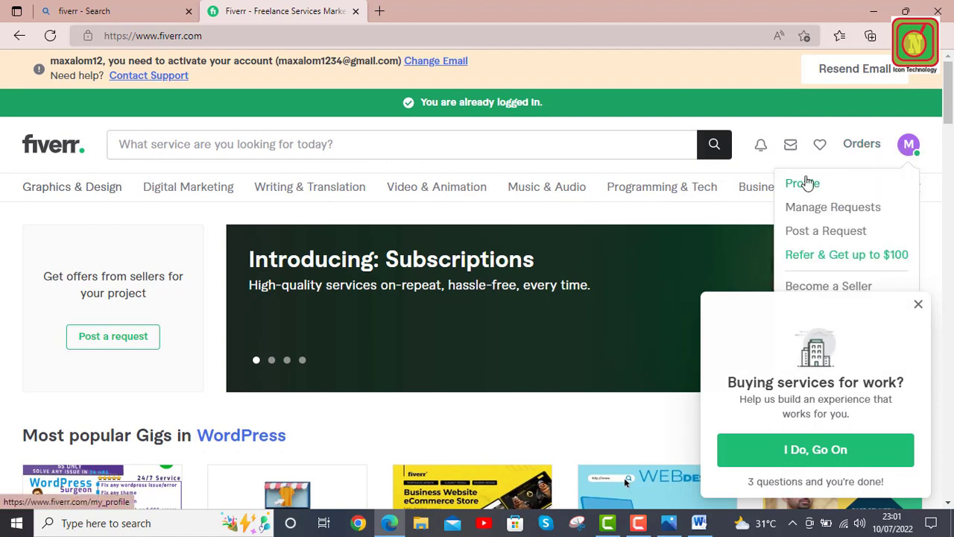
left_click(808, 184)
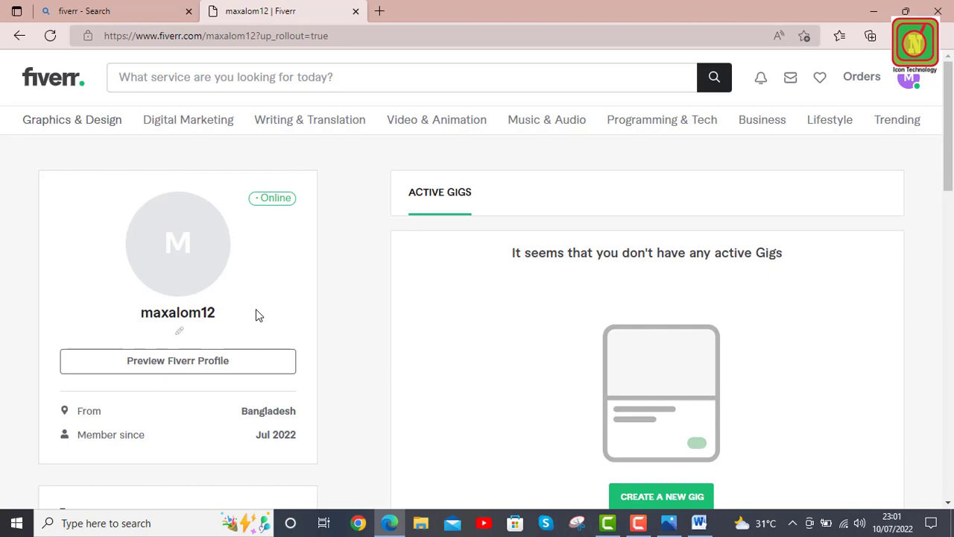
Look through the profile page and open the public preview of the Fiverr profile.
scroll(256, 314, "down", 1)
scroll(256, 321, "down", 2)
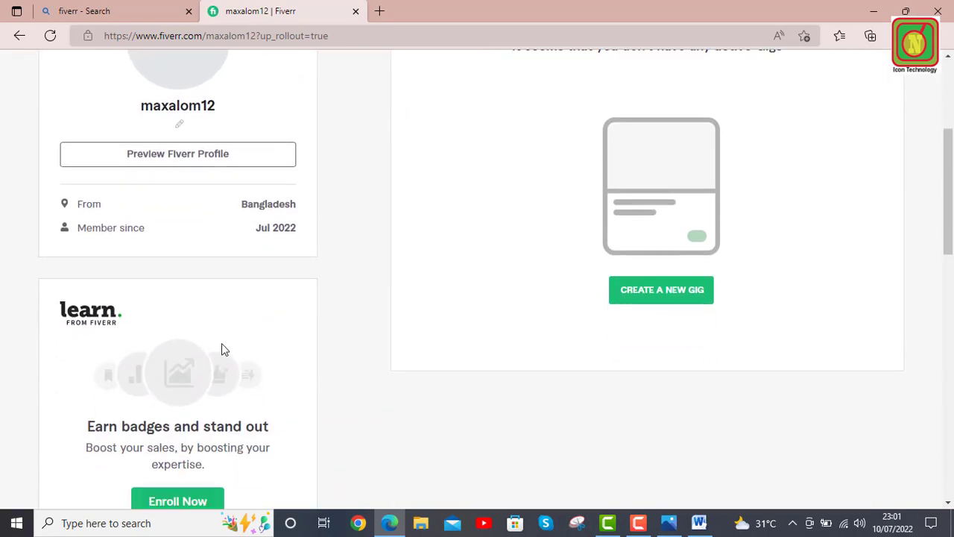
scroll(192, 322, "down", 1)
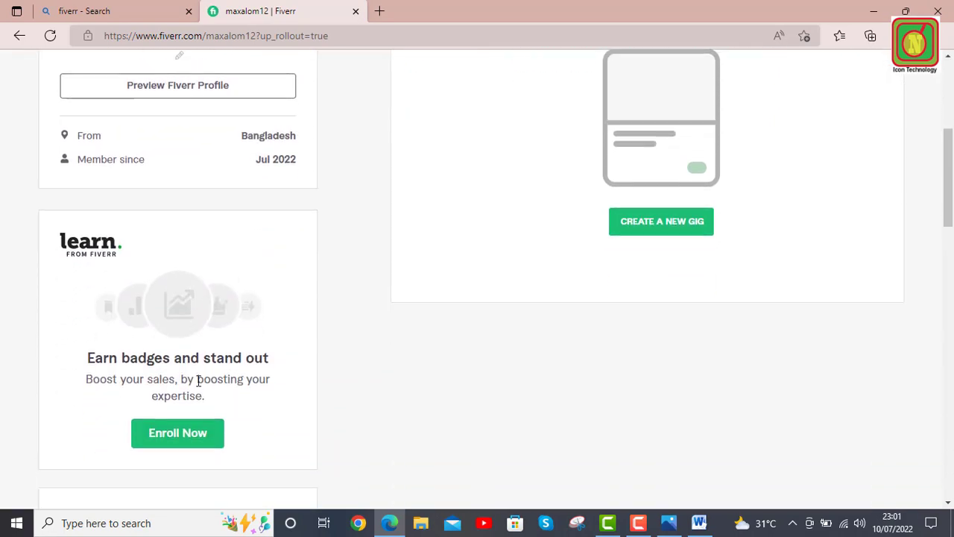
scroll(198, 386, "up", 2)
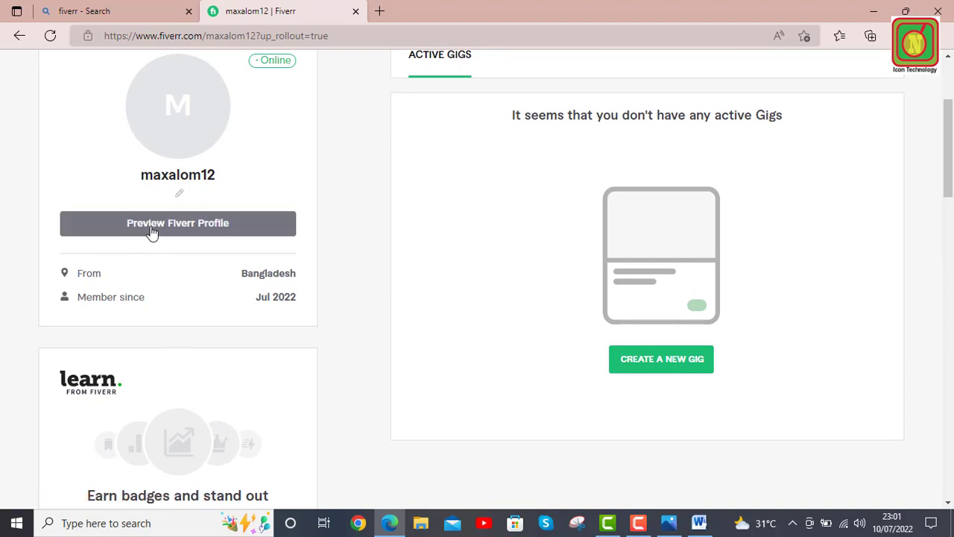
left_click(196, 230)
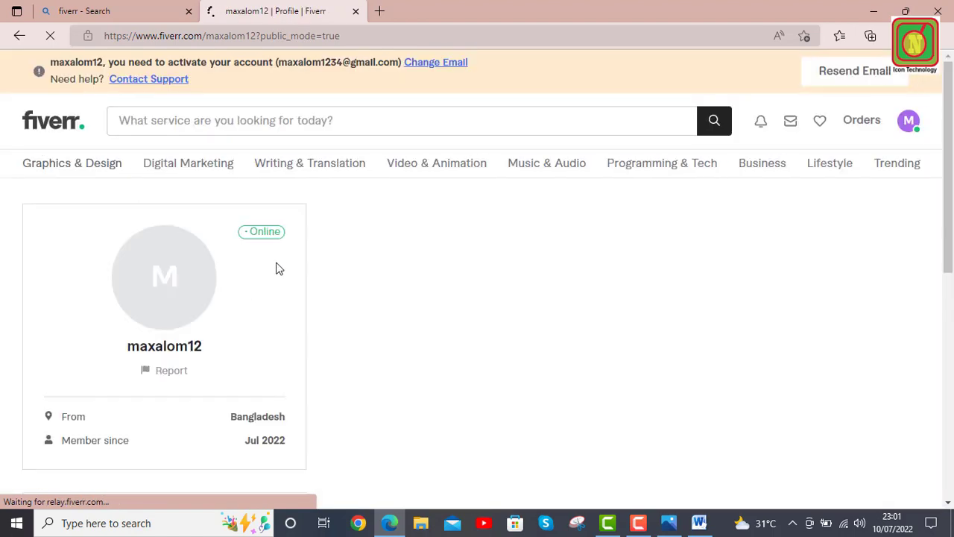
Review the public profile, and open the activation notice's email for editing and its Contact Support page.
scroll(318, 298, "down", 4)
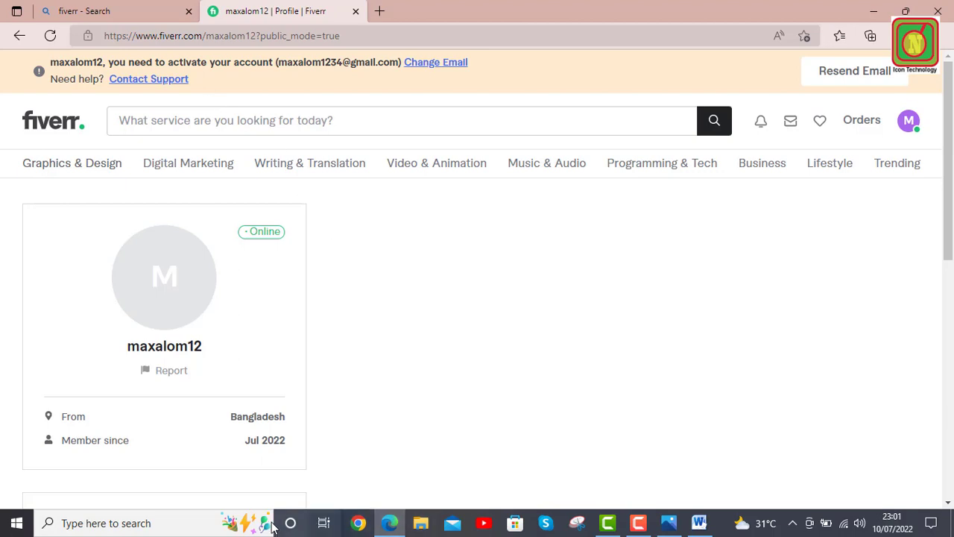
scroll(201, 321, "down", 5)
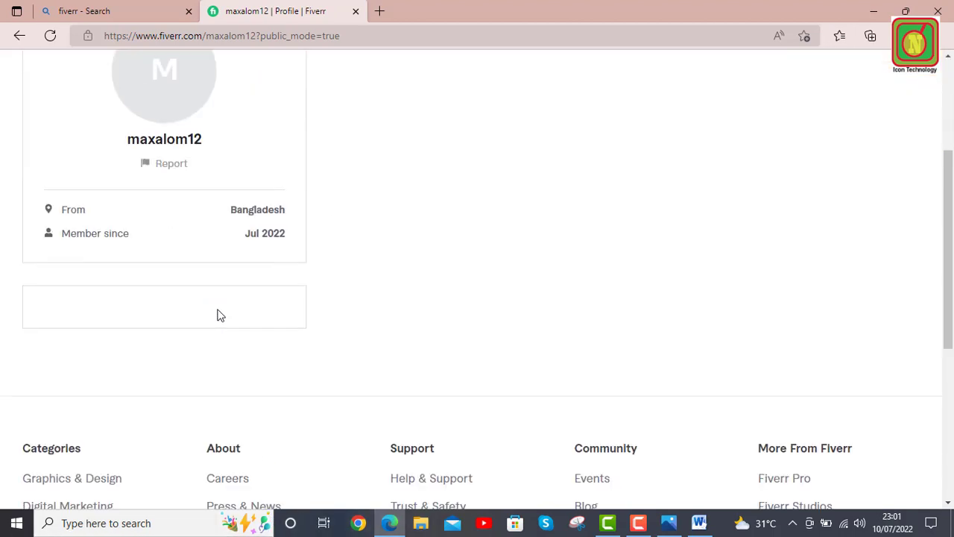
scroll(221, 326, "up", 5)
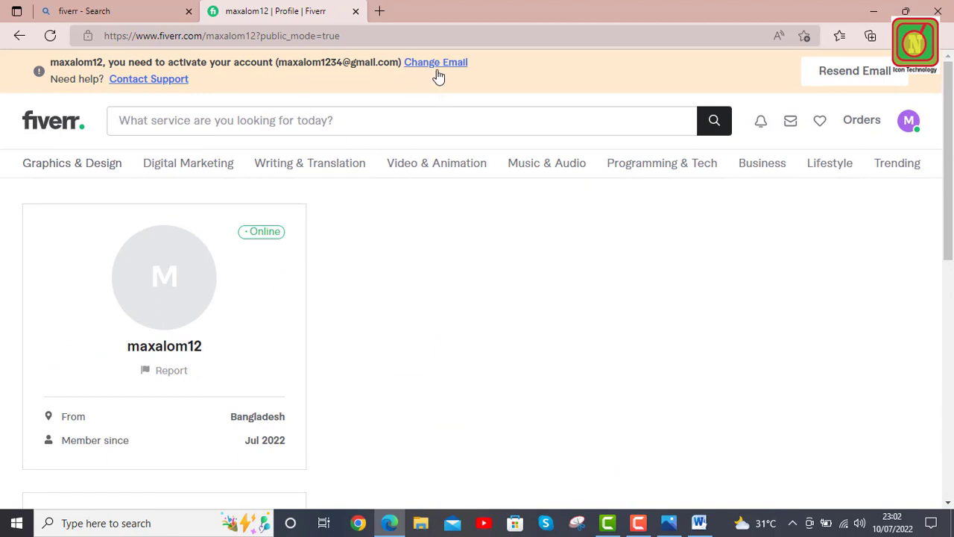
left_click(439, 67)
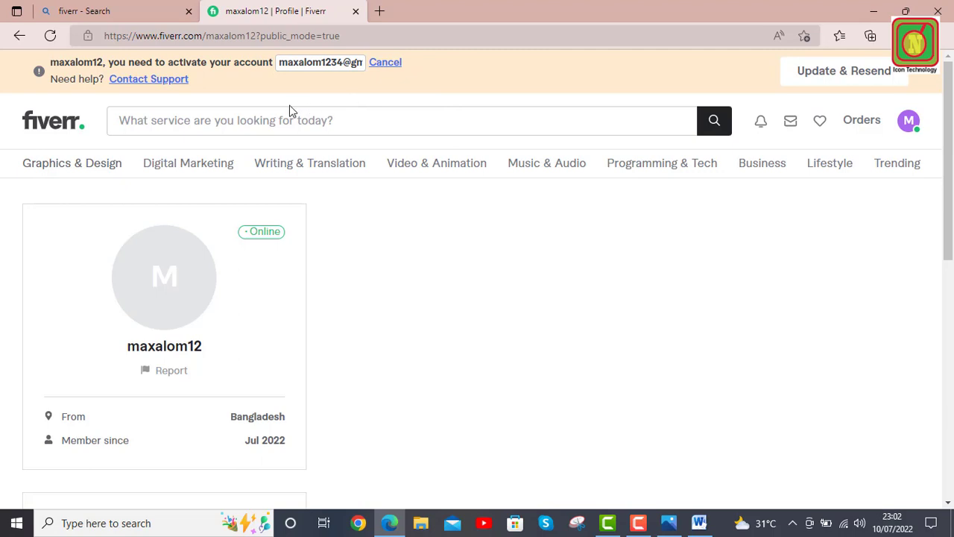
left_click(157, 81)
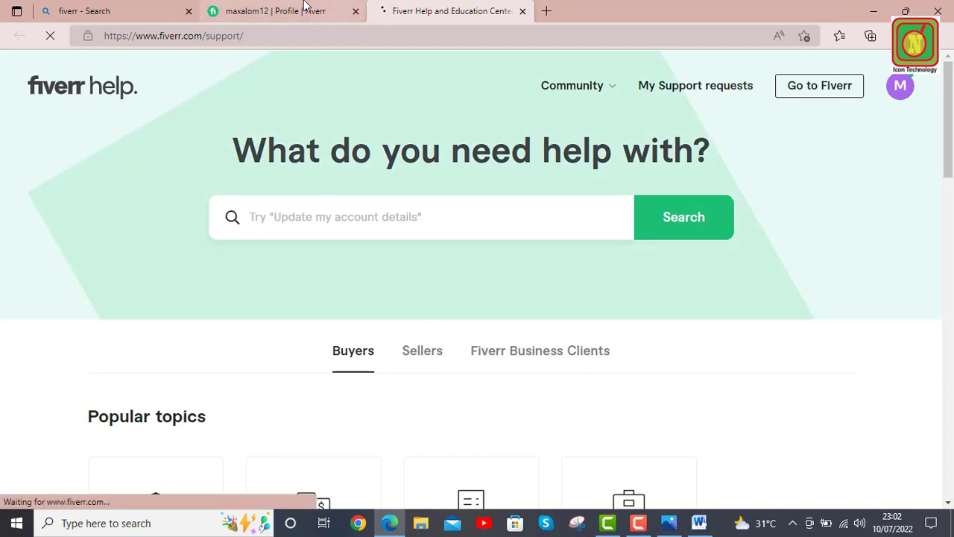
Return from the help page to the Fiverr home page and look over the popular WordPress gigs.
left_click(292, 10)
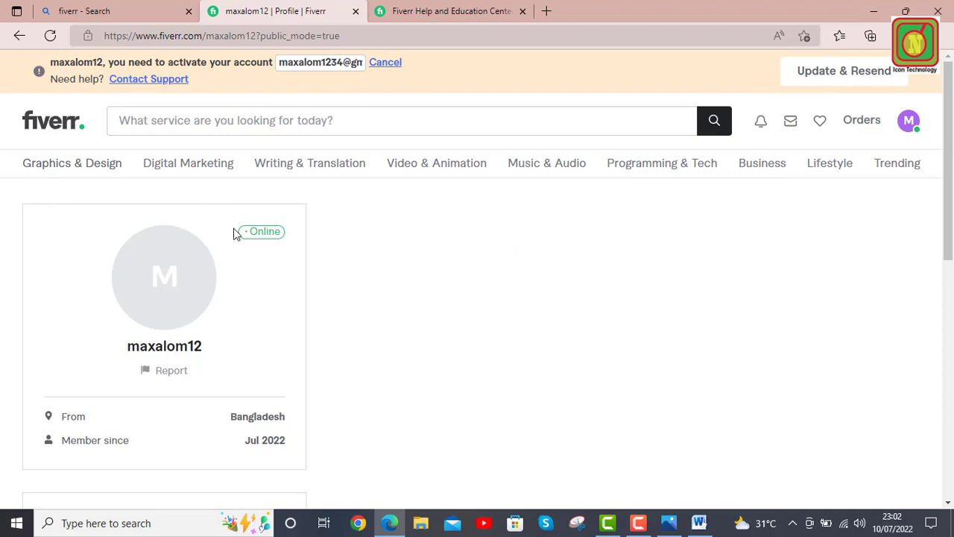
left_click(63, 125)
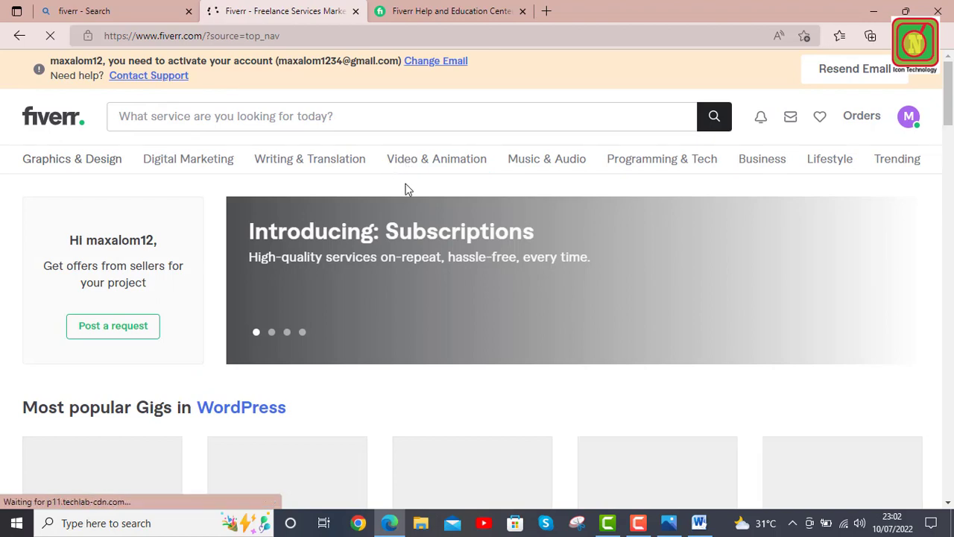
scroll(245, 292, "down", 2)
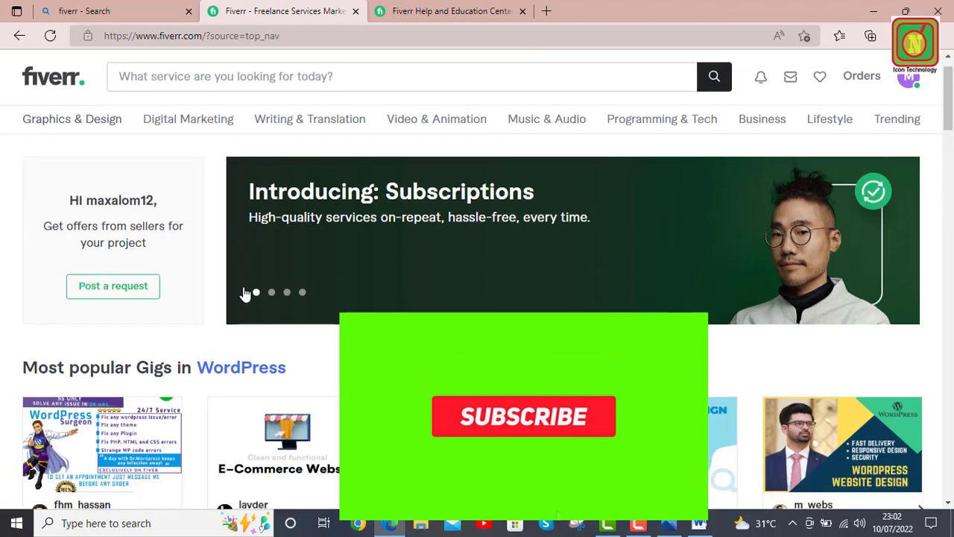
scroll(245, 293, "down", 3)
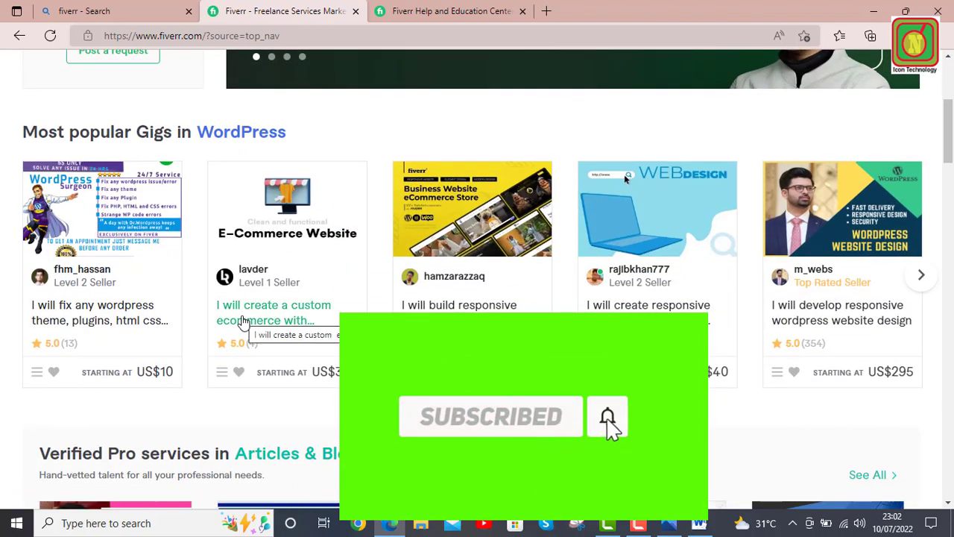
scroll(244, 320, "down", 2)
scroll(247, 326, "up", 6)
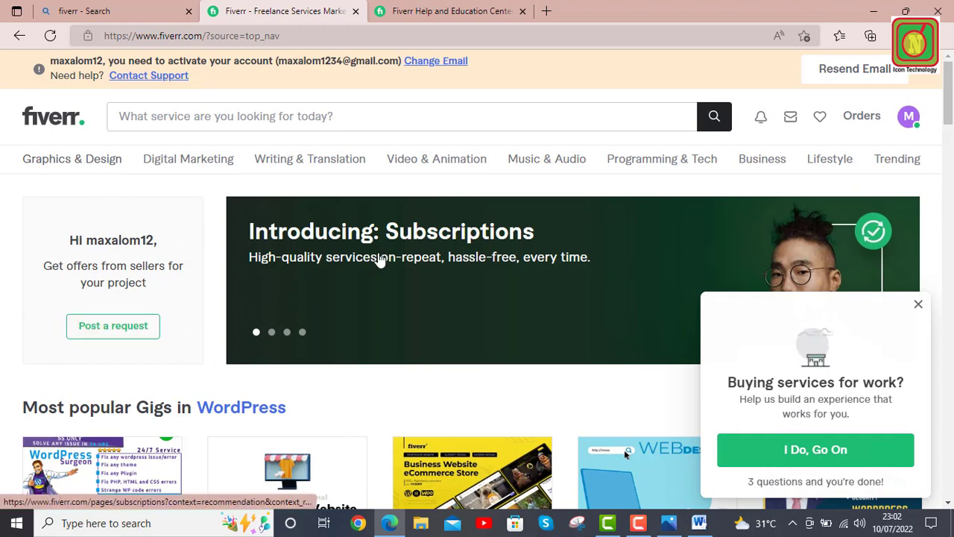
Examine the whole home page, from the Verified Pro services and Editors' picks down to the footer links, and return to its beginning.
scroll(380, 261, "down", 3)
scroll(379, 261, "down", 5)
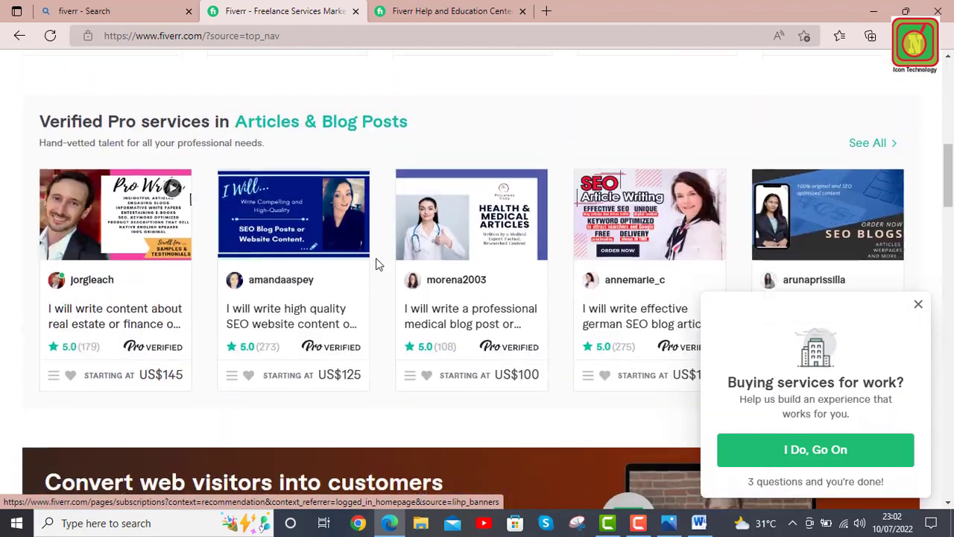
scroll(377, 265, "down", 3)
scroll(376, 267, "down", 10)
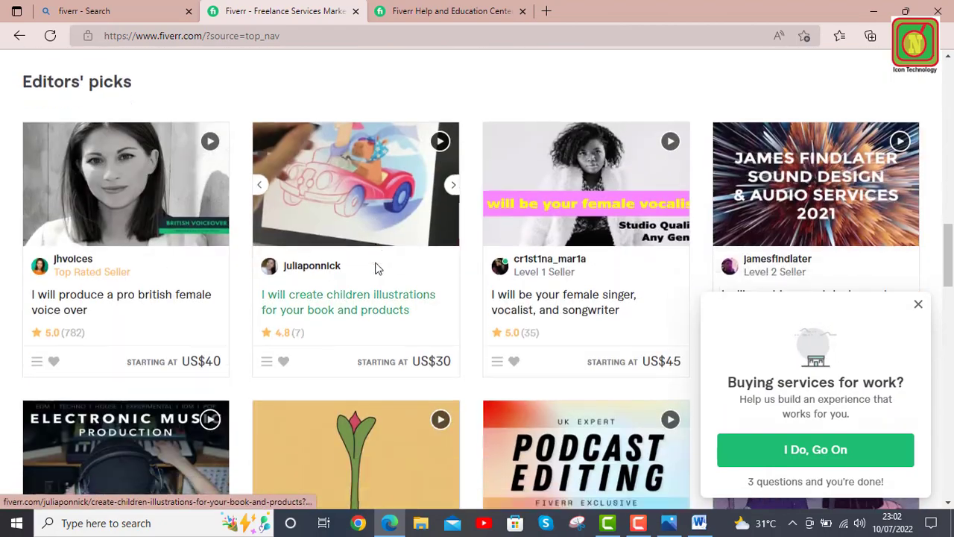
scroll(378, 270, "down", 10)
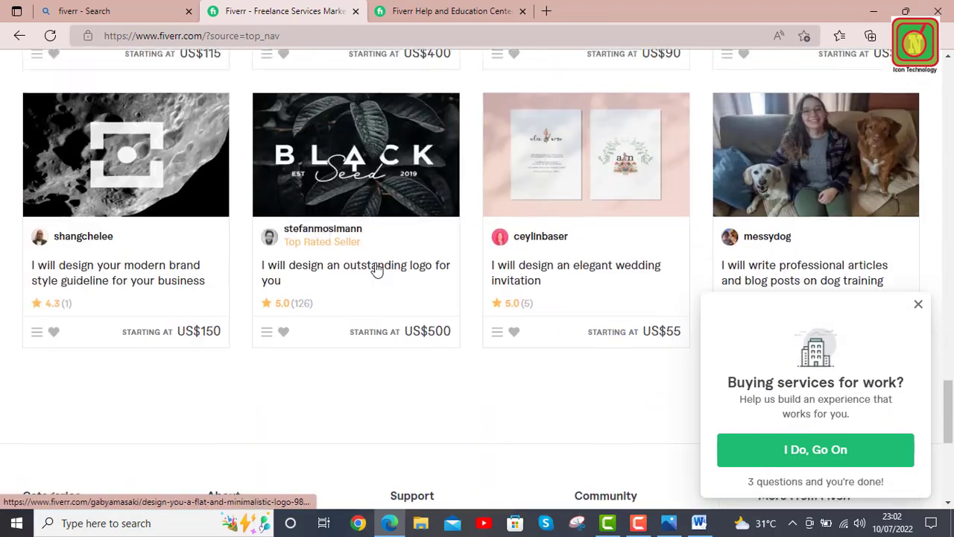
scroll(380, 280, "down", 2)
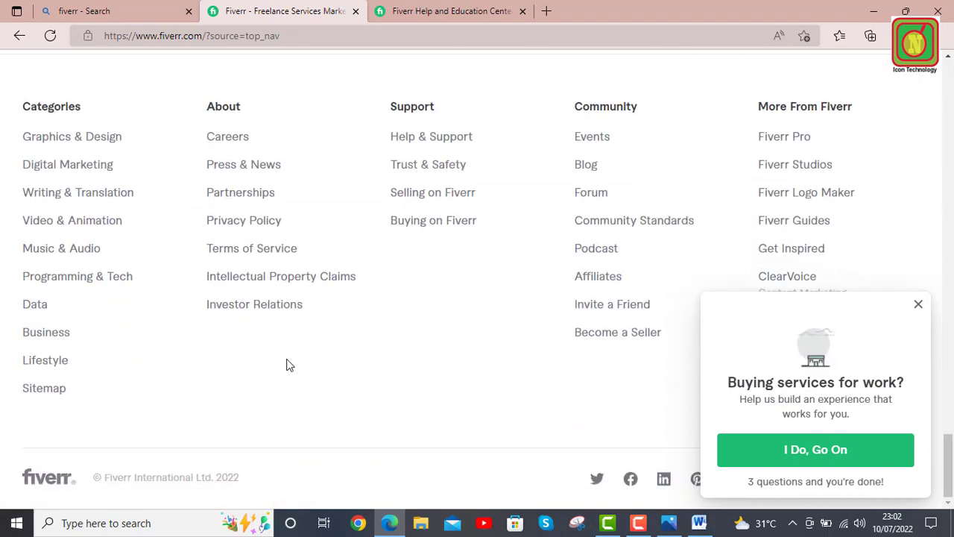
scroll(290, 363, "up", 12)
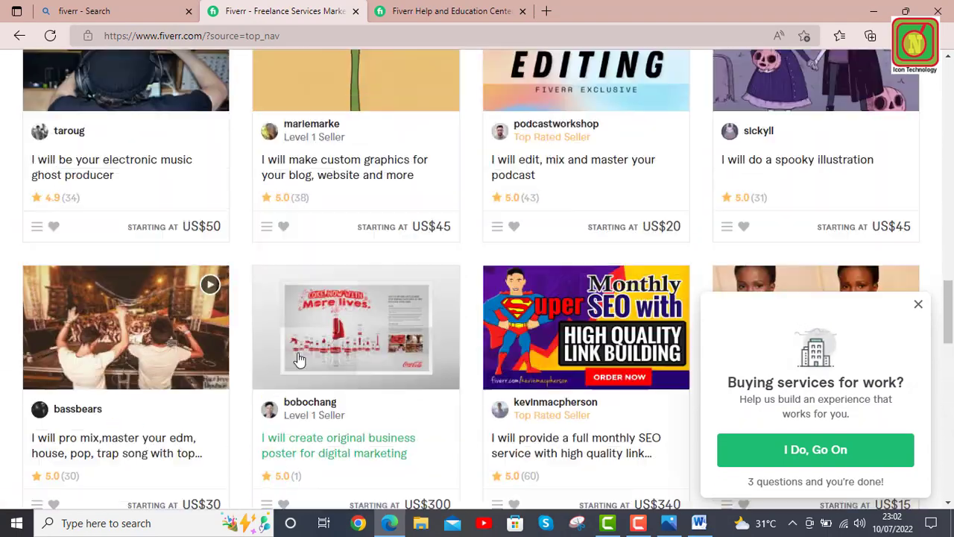
scroll(298, 359, "up", 12)
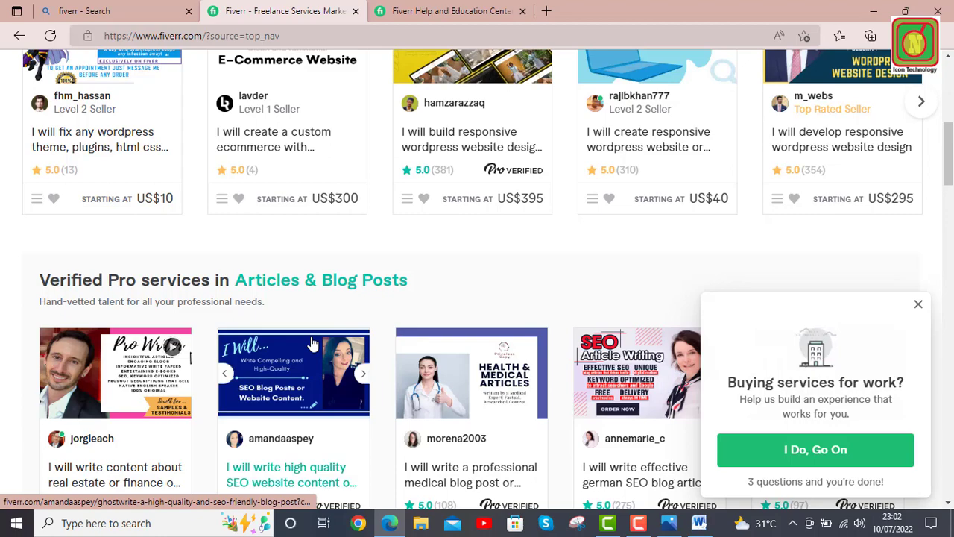
scroll(313, 343, "up", 10)
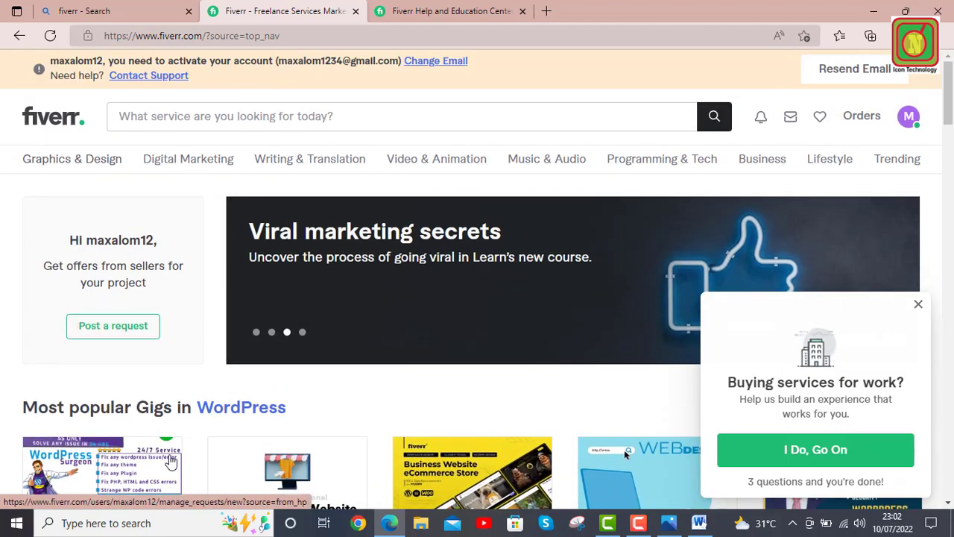
mouse_move(356, 163)
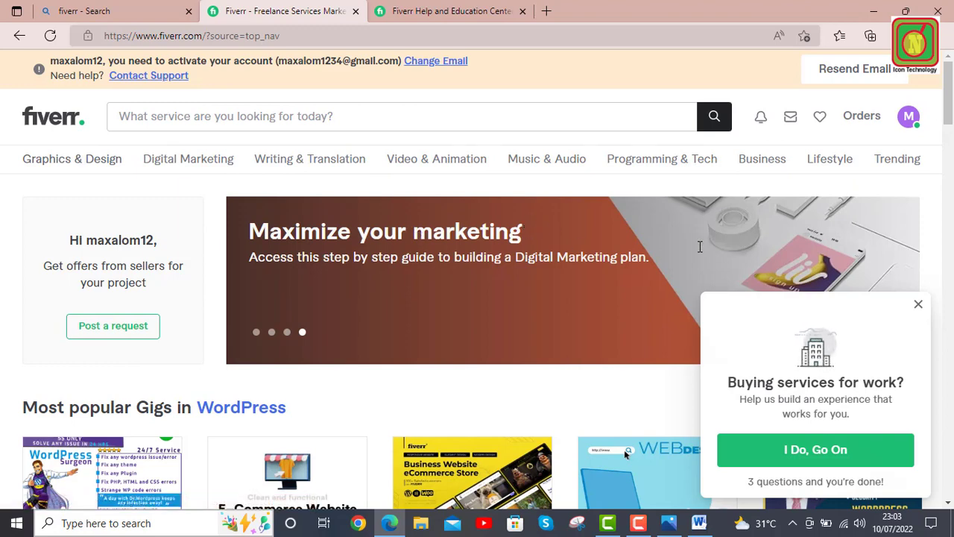
left_click_drag(700, 247, 682, 244)
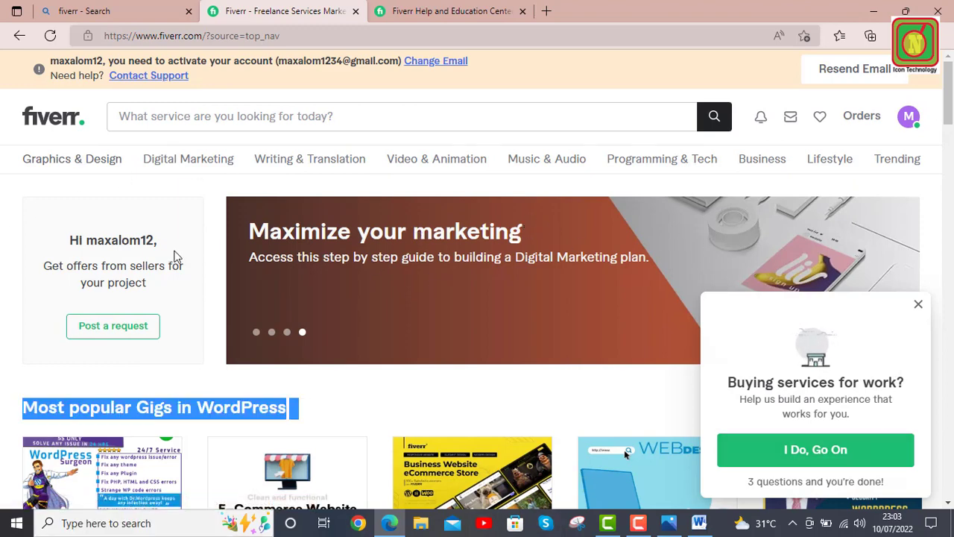
scroll(179, 257, "down", 5)
scroll(227, 298, "up", 1)
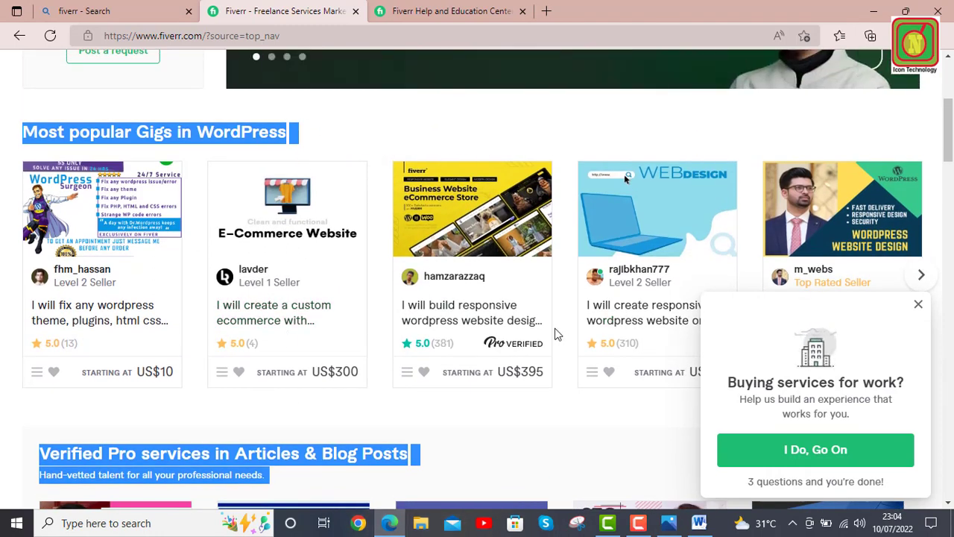
scroll(555, 335, "up", 4)
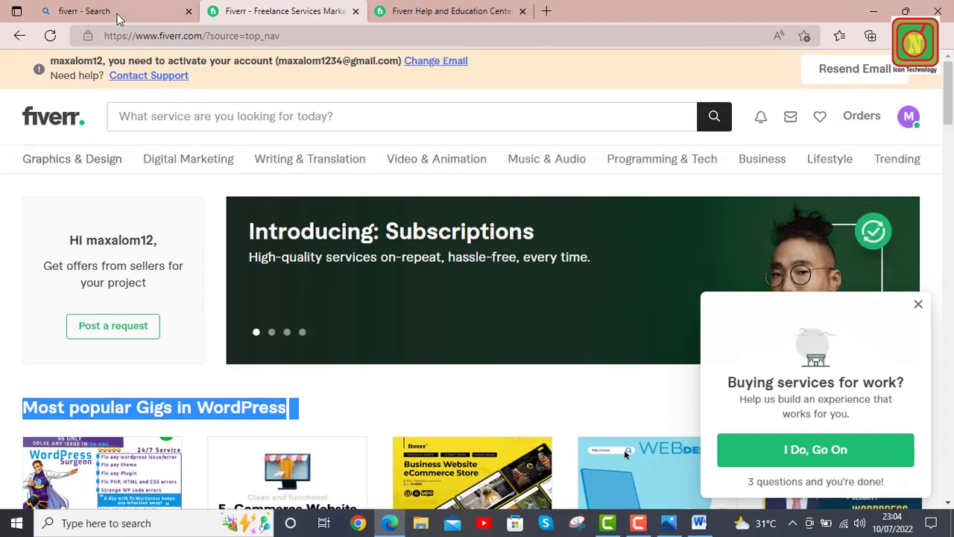